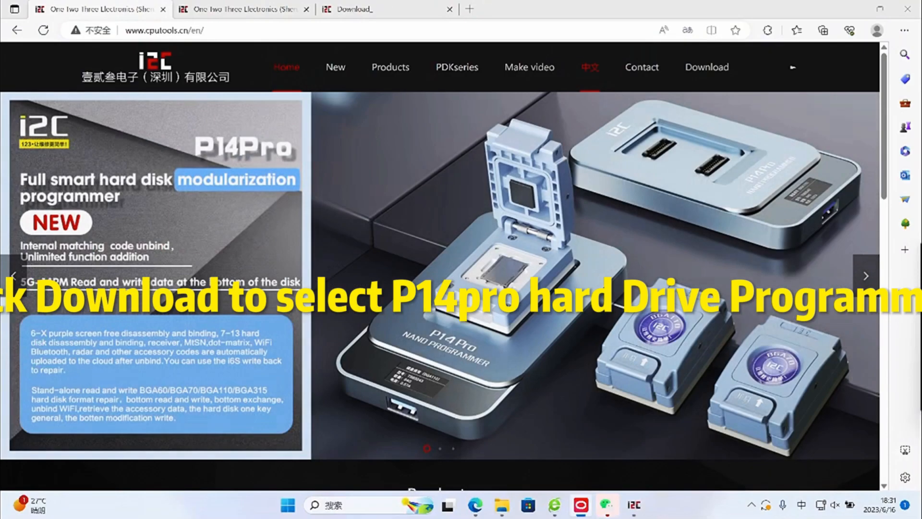
Step: Go to the i2C site's Download page and locate the P14Pro Hard disk programmer V1.82 entry
{"action": "left_click", "coordinate": [262, 30]}
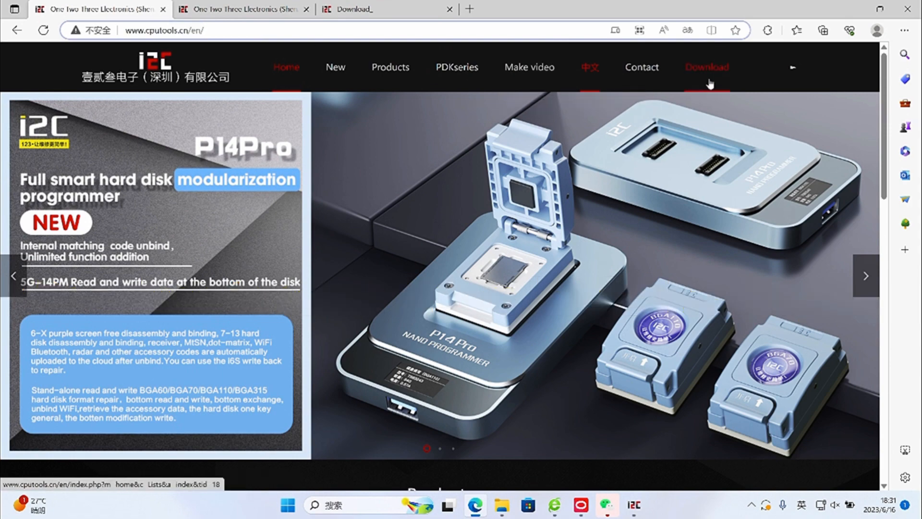
{"action": "left_click", "coordinate": [707, 67]}
{"action": "scroll", "coordinate": [504, 288], "scroll_direction": "down", "scroll_amount": 3}
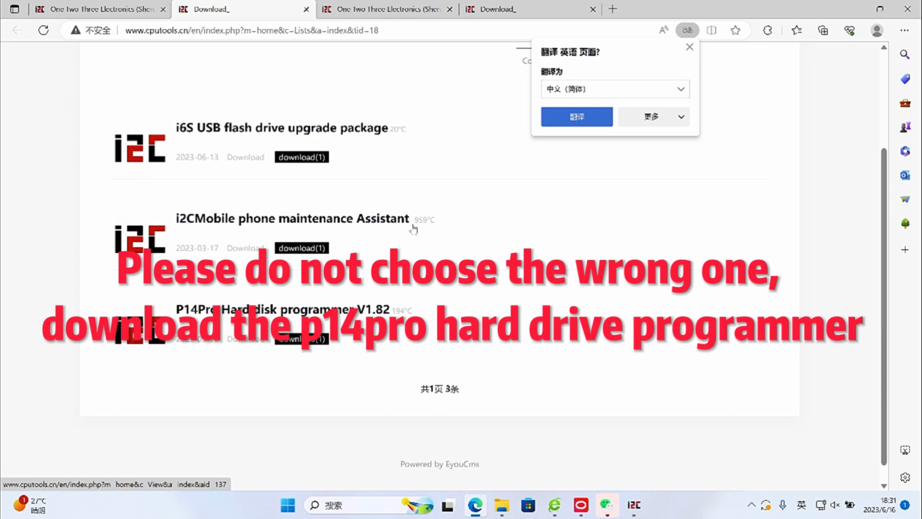
{"action": "left_click_drag", "start_coordinate": [432, 238], "coordinate": [179, 214]}
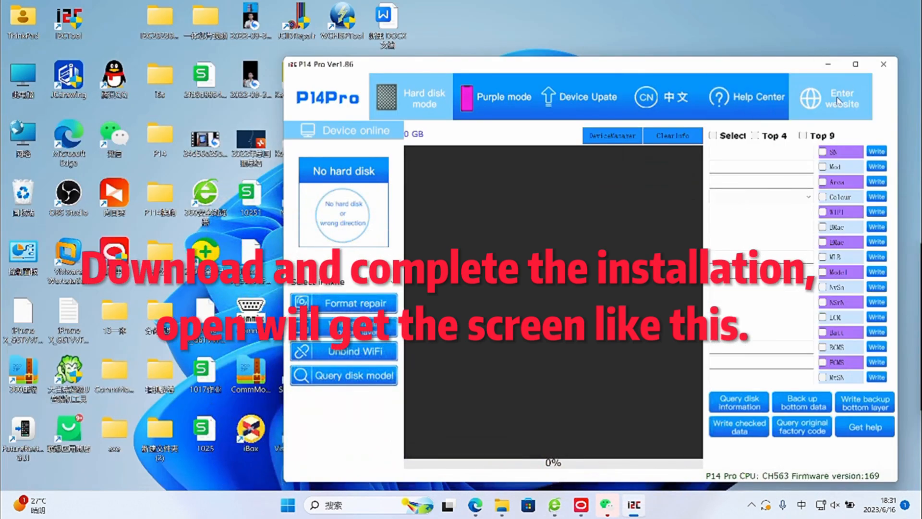
{"action": "left_click", "coordinate": [856, 64]}
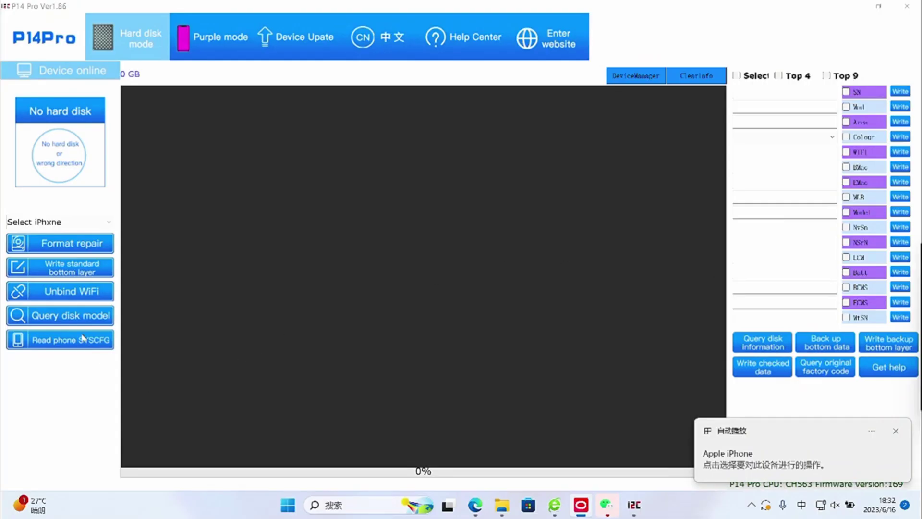
{"action": "left_click", "coordinate": [83, 339]}
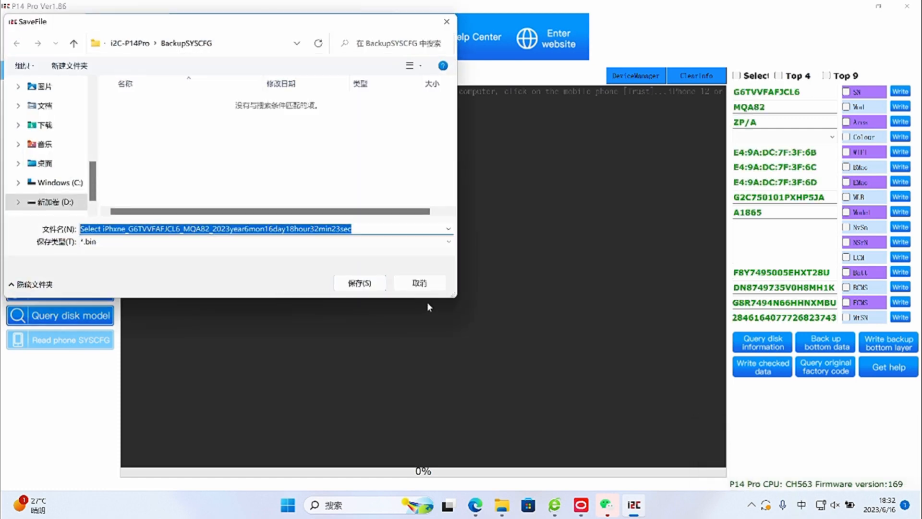
{"action": "left_click", "coordinate": [54, 202]}
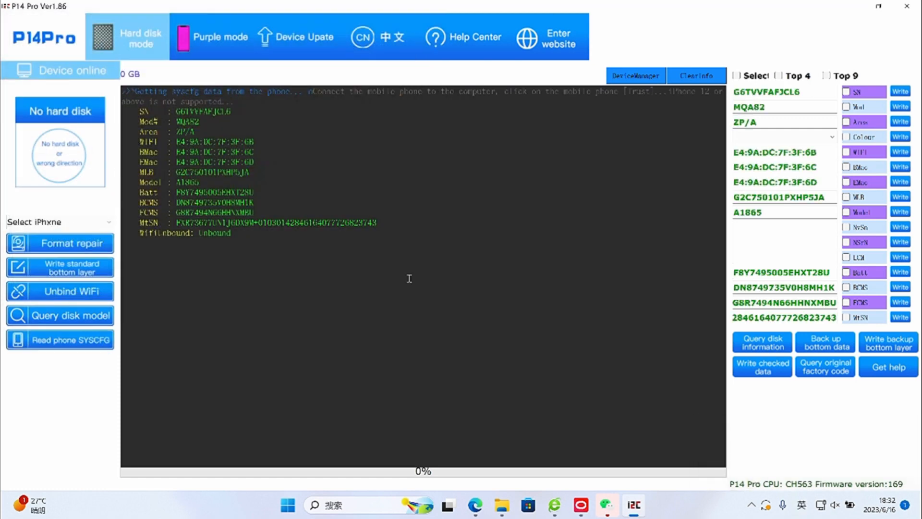
Step: Dismiss the backup prompt and put the DFU phone into purple screen mode, reading its 250 GB disk info
{"action": "left_click", "coordinate": [419, 282]}
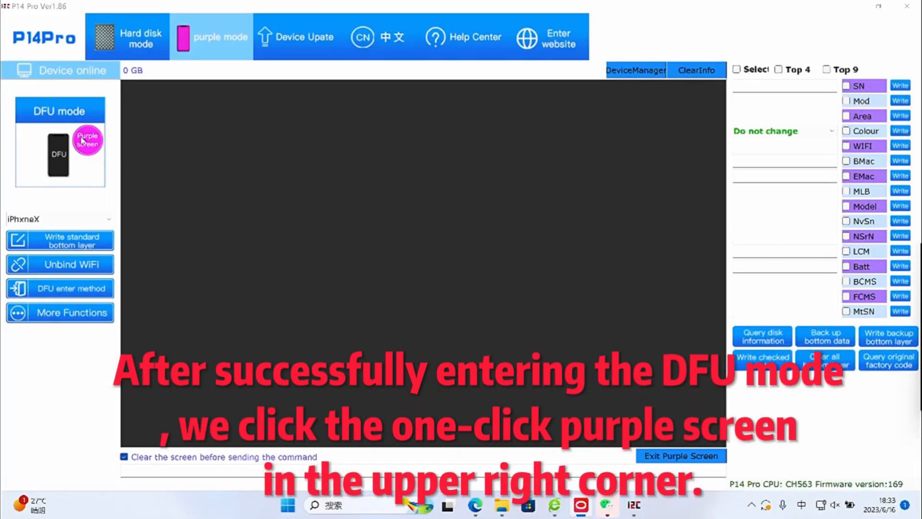
{"action": "left_click", "coordinate": [88, 141]}
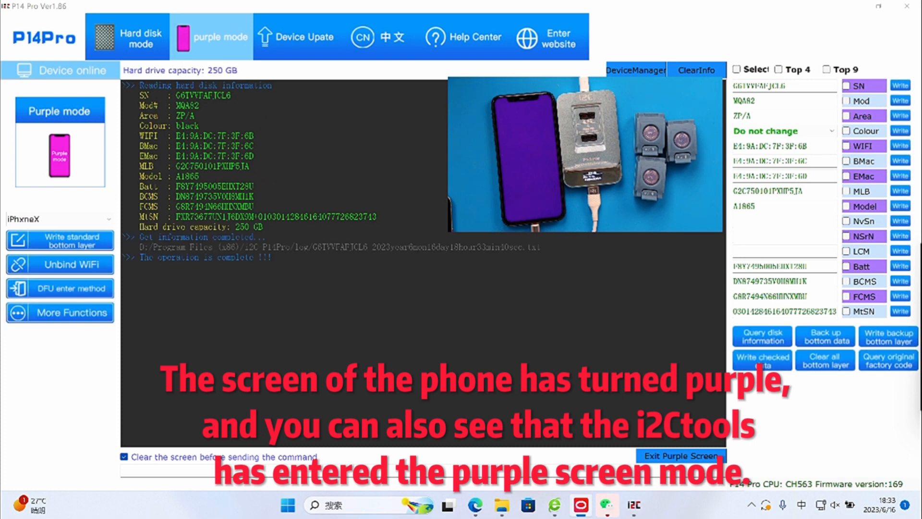
Step: Briefly view and close the extra SYSCFG tools, then query the phone's disk information again
{"action": "left_click", "coordinate": [92, 317]}
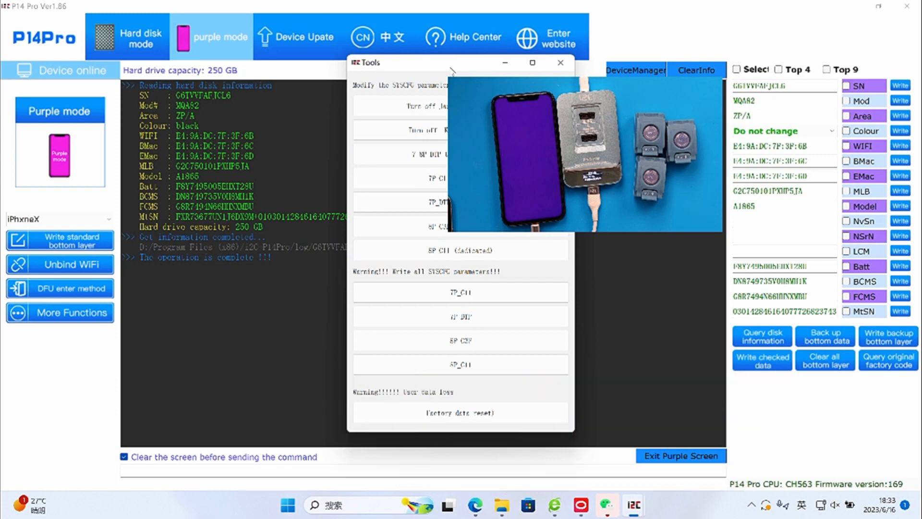
{"action": "left_click_drag", "start_coordinate": [452, 65], "coordinate": [247, 70]}
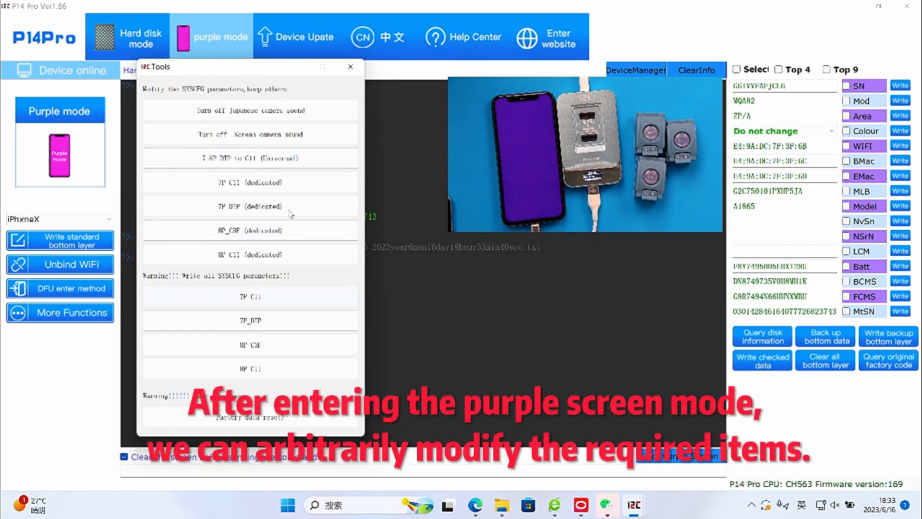
{"action": "left_click", "coordinate": [351, 67]}
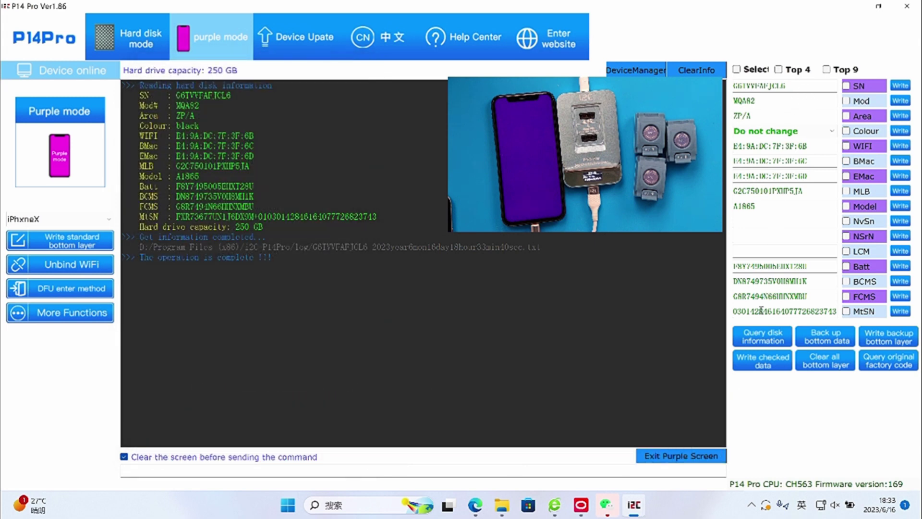
{"action": "left_click", "coordinate": [763, 337]}
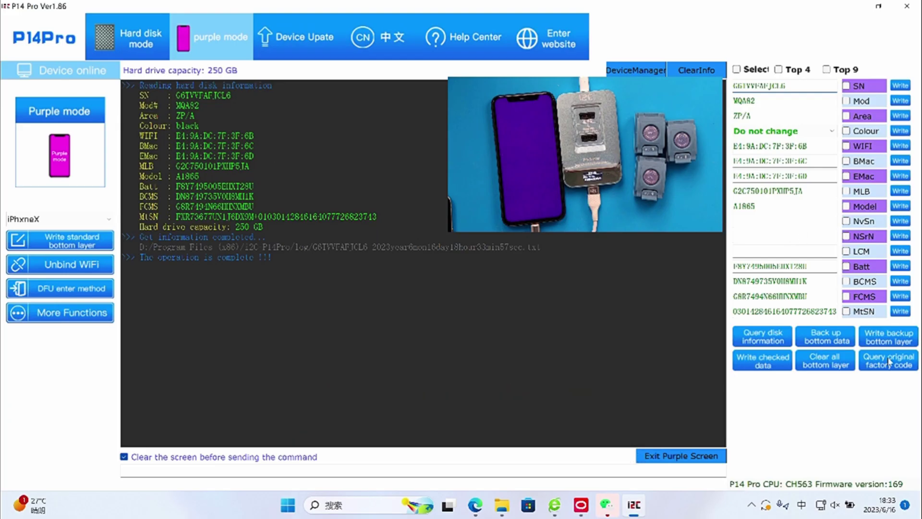
Step: Query the original factory codes and highlight the recovered SN, WiFi, Bluetooth lines and completion messages
{"action": "left_click", "coordinate": [890, 361]}
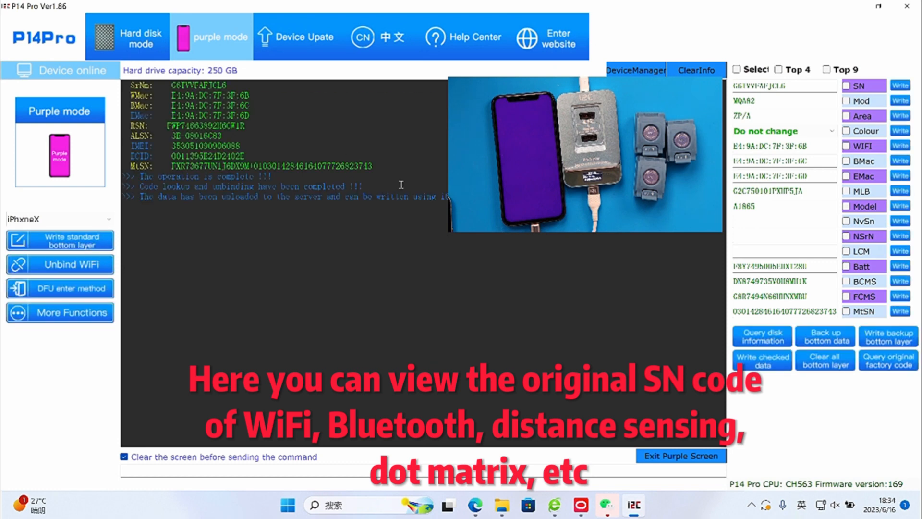
{"action": "left_click_drag", "start_coordinate": [394, 167], "coordinate": [145, 85]}
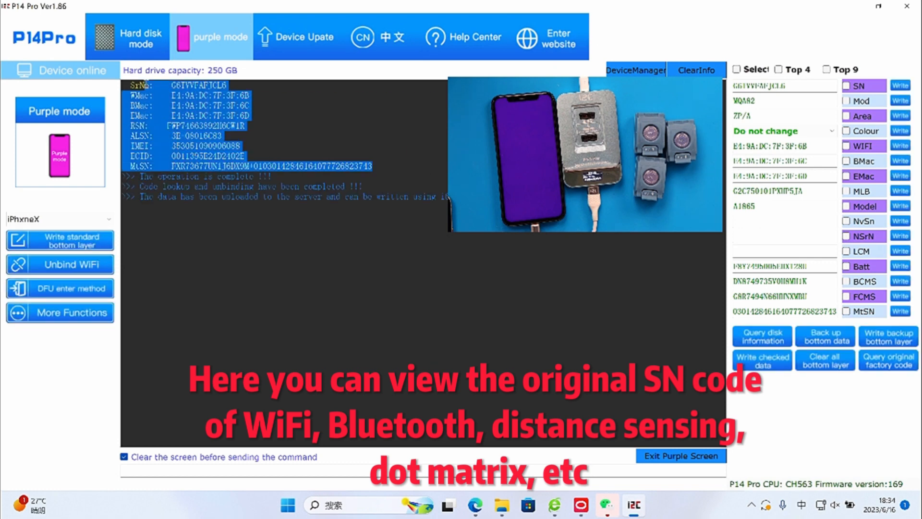
{"action": "left_click", "coordinate": [310, 266]}
{"action": "left_click_drag", "start_coordinate": [448, 198], "coordinate": [106, 84]}
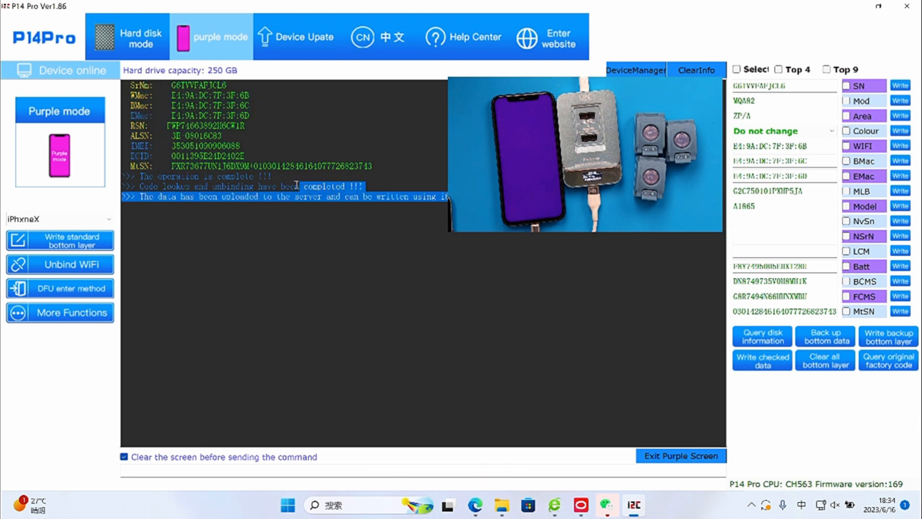